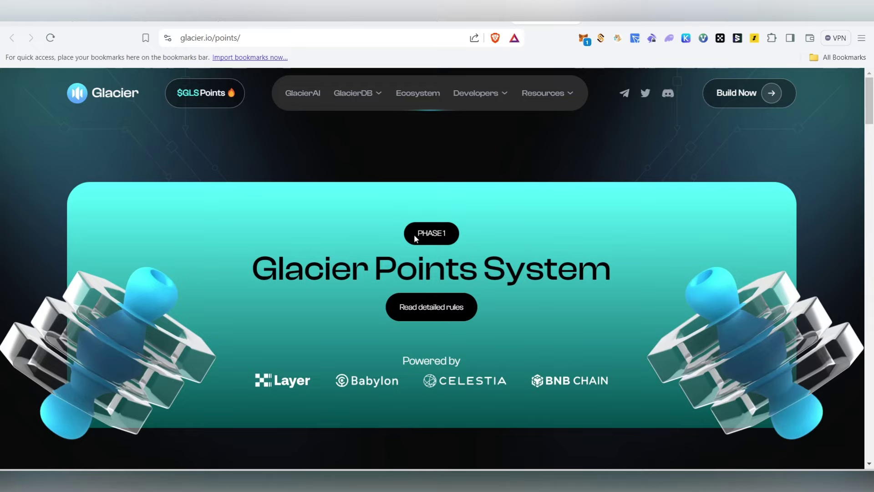
Examine the Glacier Points System page, including its phase banner and the How to Earn Glacier Points section.
left_click_drag(416, 238, 474, 238)
left_click(586, 273)
scroll(607, 272, "down", 3)
scroll(648, 305, "up", 3)
scroll(446, 279, "down", 6)
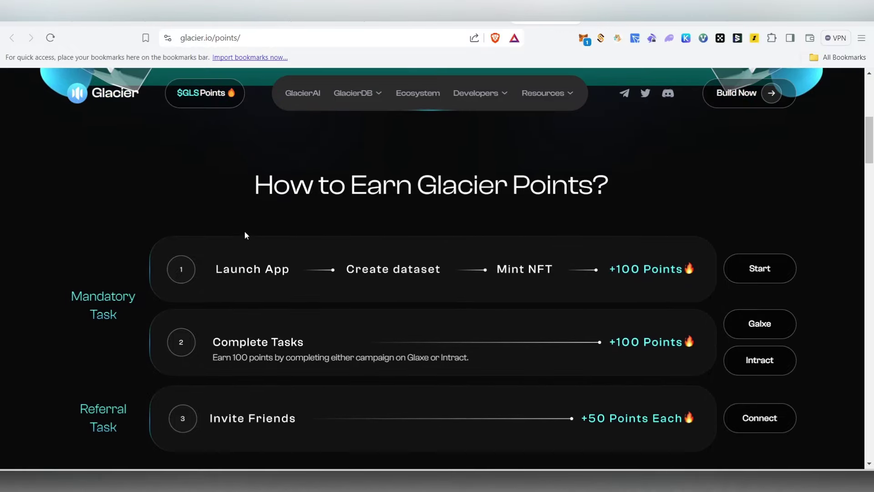
left_click_drag(201, 186, 638, 198)
scroll(699, 278, "up", 1)
scroll(699, 278, "up", 4)
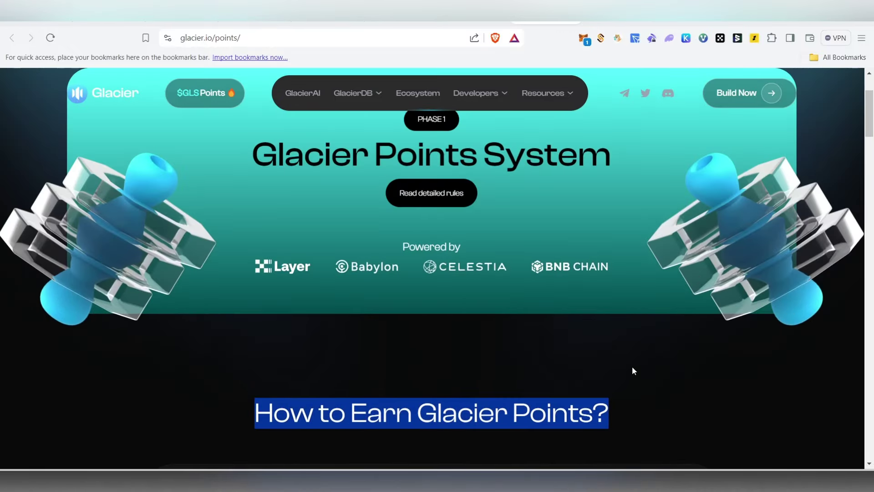
left_click(673, 393)
scroll(629, 316, "up", 3)
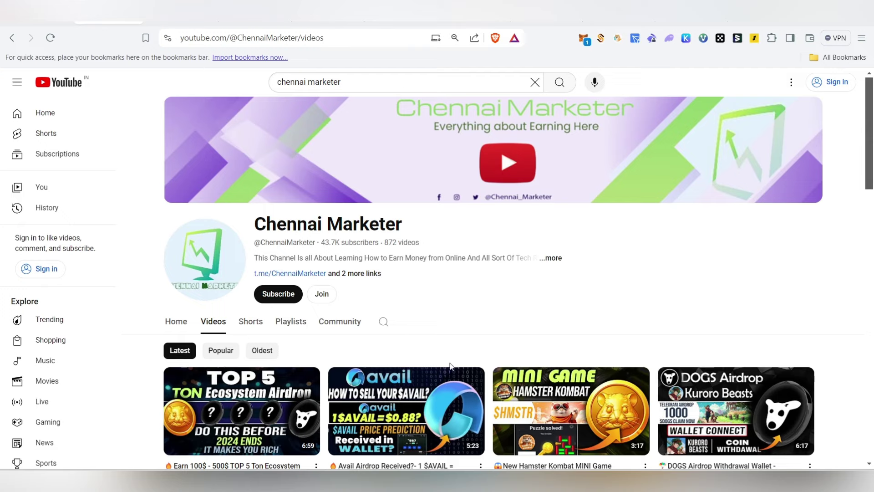
Switch to the Chennai Marketer channel in Telegram and look through its recent airdrop posts.
key("alt+Tab")
scroll(267, 332, "up", 10)
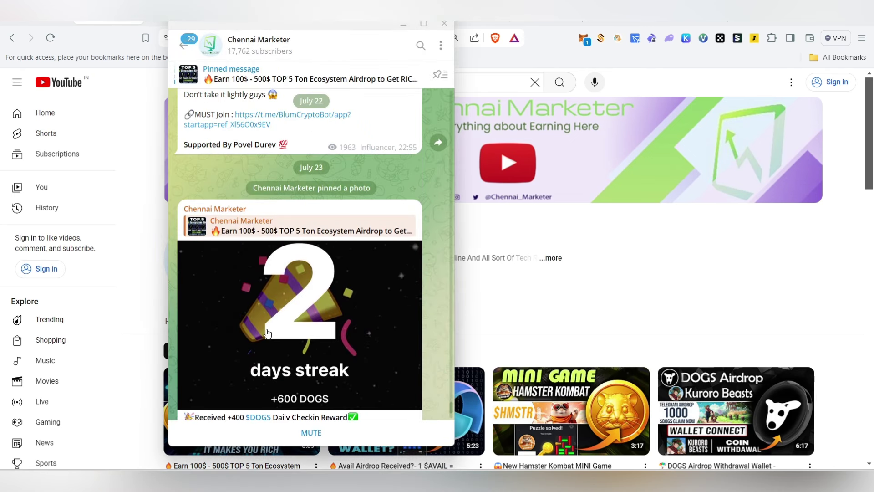
scroll(267, 332, "up", 3)
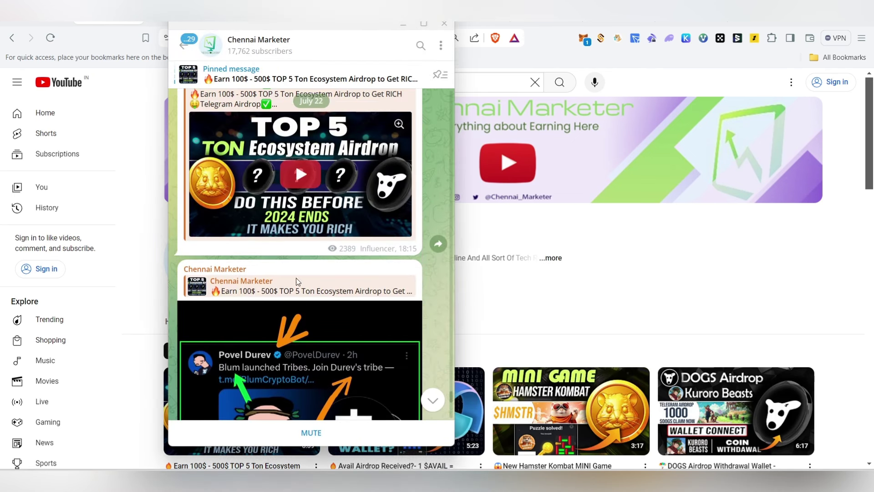
scroll(341, 326, "up", 3)
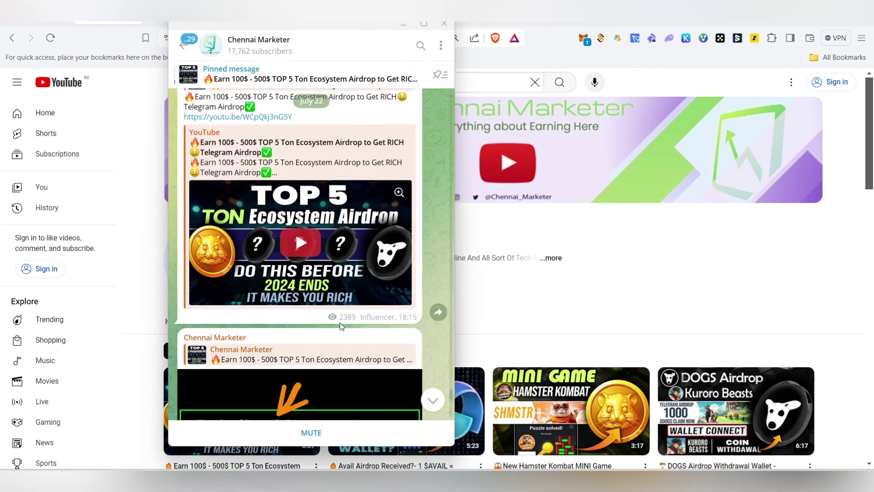
scroll(341, 326, "down", 8)
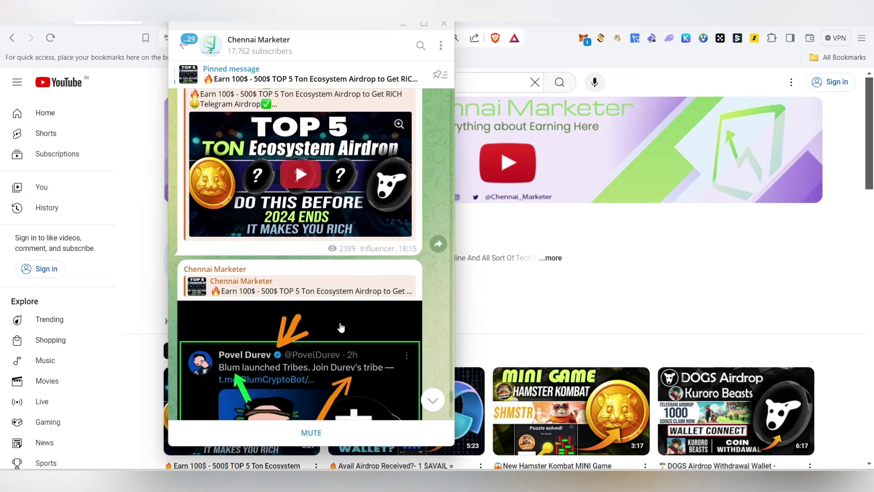
scroll(342, 333, "up", 2)
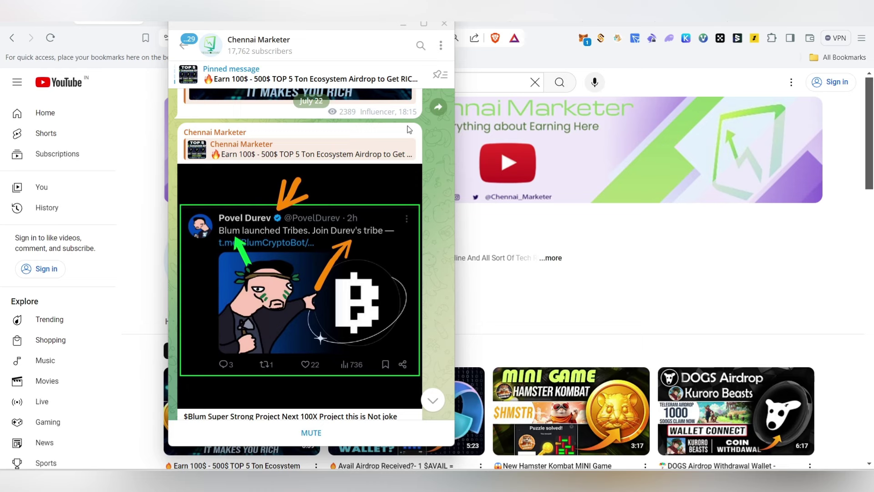
left_click(441, 46)
key("Escape")
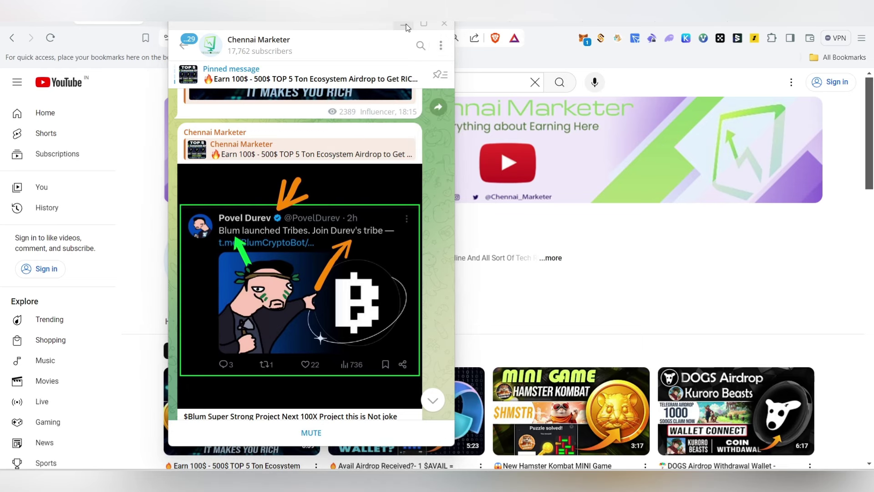
Switch back to the Glacier points page in the browser and review the mandatory tasks under How to Earn Glacier Points.
key("alt+Tab")
key("ctrl+Tab")
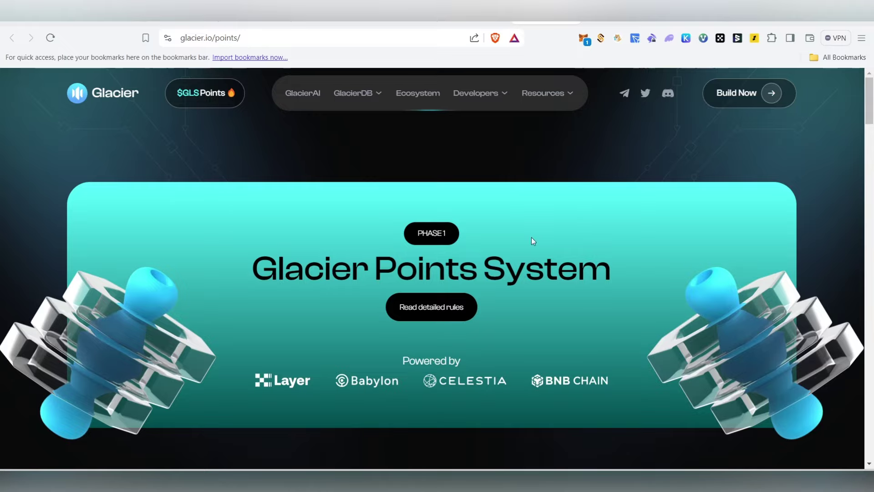
scroll(630, 248, "down", 5)
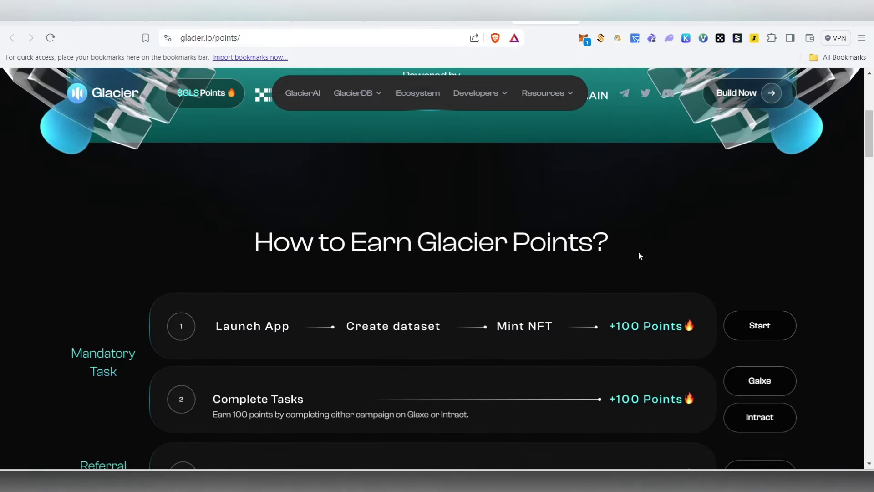
left_click_drag(296, 236, 655, 240)
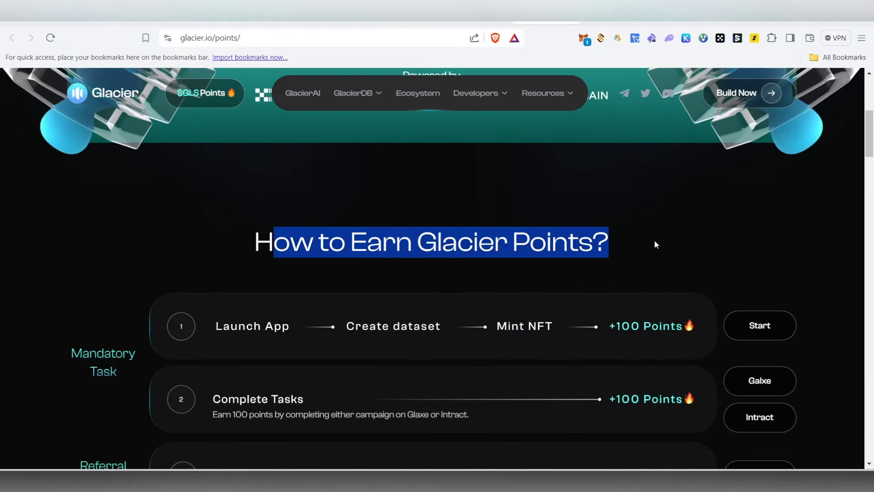
left_click(654, 239)
scroll(615, 274, "down", 4)
scroll(390, 248, "up", 3)
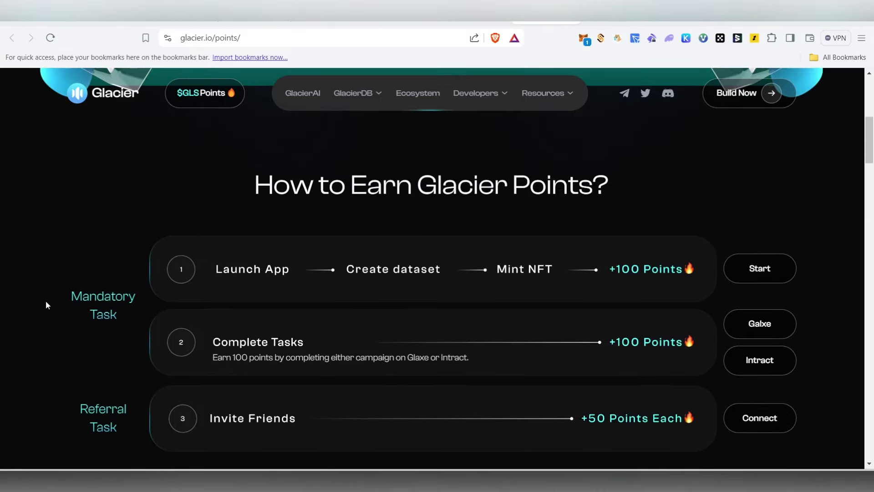
left_click_drag(45, 301, 120, 316)
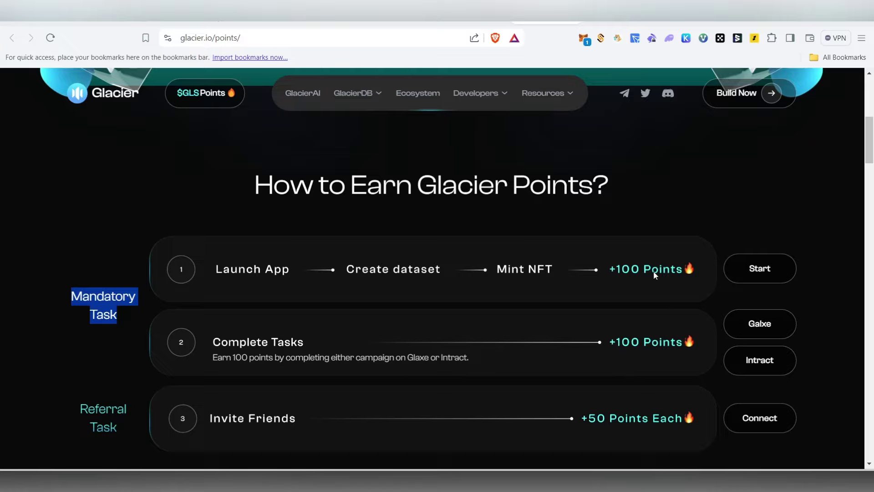
Switch to the Glacier Points System quest on Galxe and check its tasks, OAT reward and claim status.
left_click(620, 26)
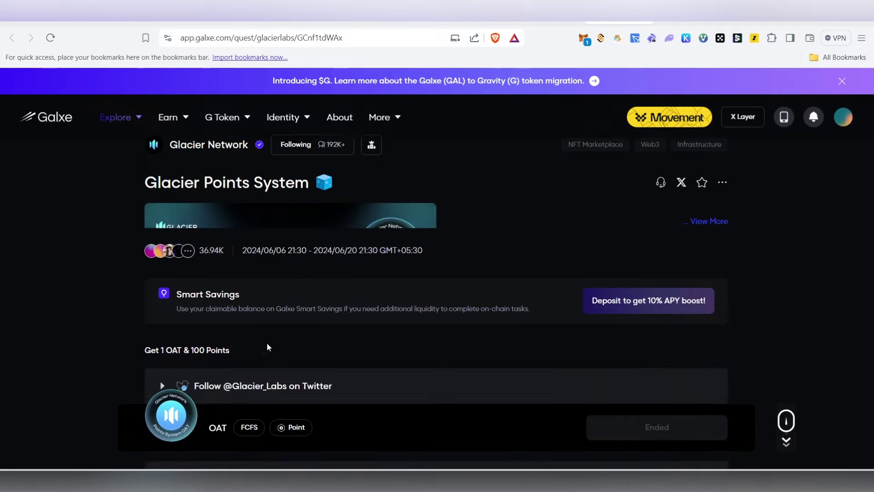
scroll(214, 382, "down", 1)
mouse_move(165, 421)
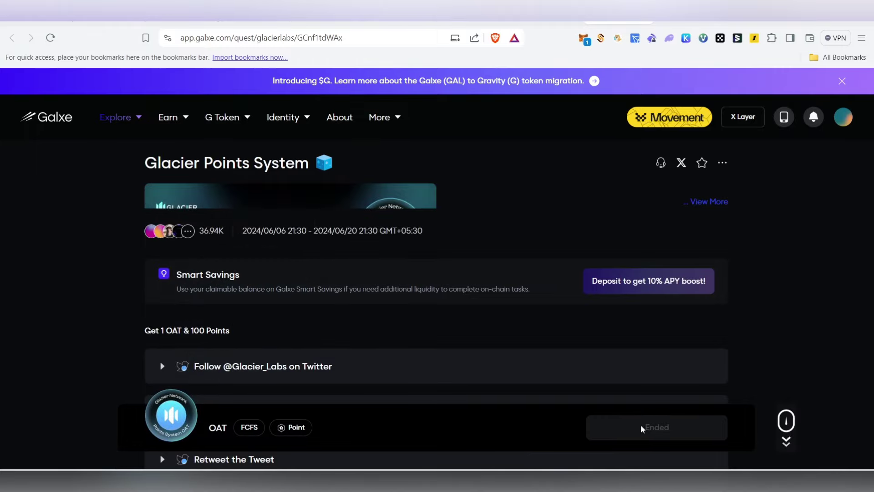
scroll(212, 436, "down", 2)
Copy the contract address of the Glacier Points System OAT from its details on the Galxe quest page.
mouse_move(212, 436)
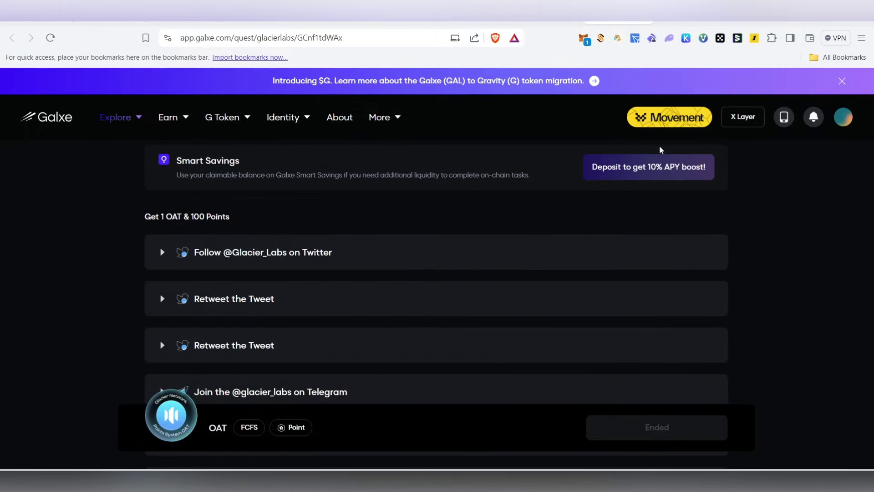
left_click(691, 13)
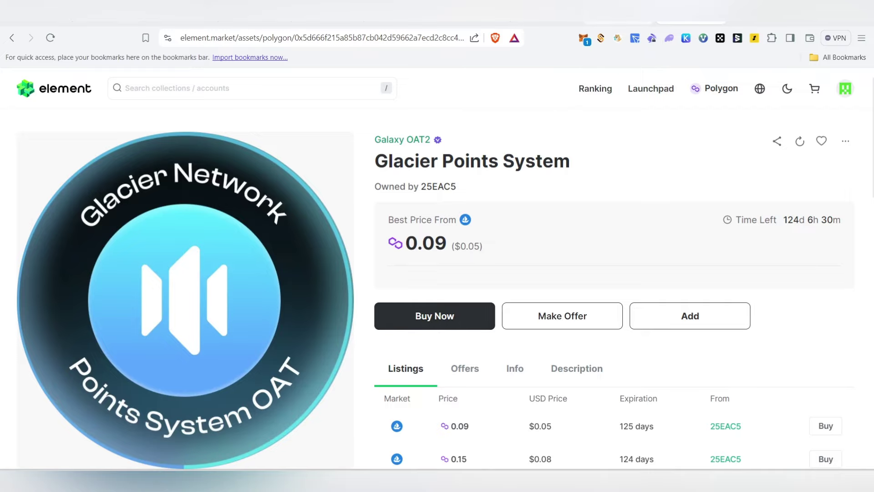
left_click(619, 13)
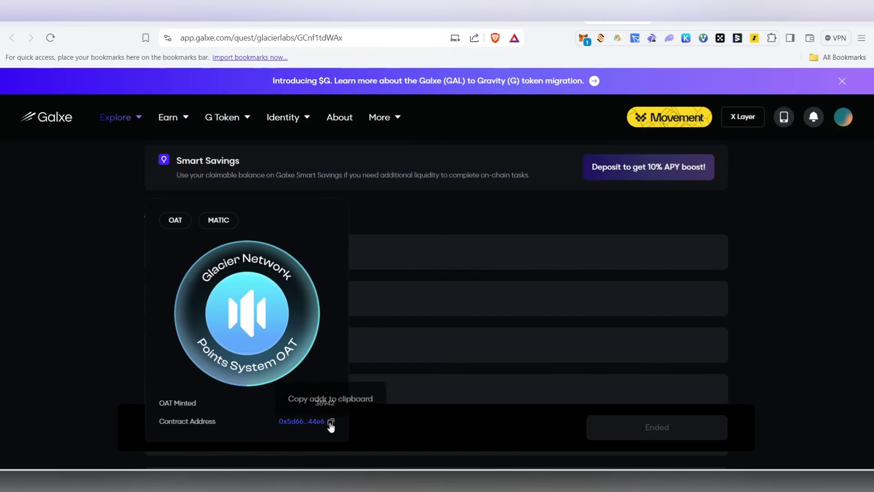
left_click(334, 424)
Look up the copied contract address on the Element marketplace and open the Galaxy OAT2 collection.
left_click(690, 12)
left_click(217, 88)
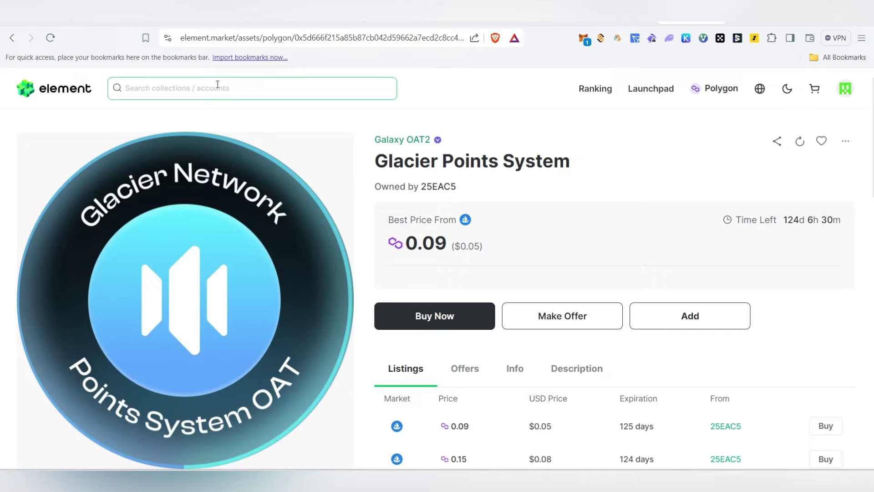
right_click(217, 88)
left_click(248, 186)
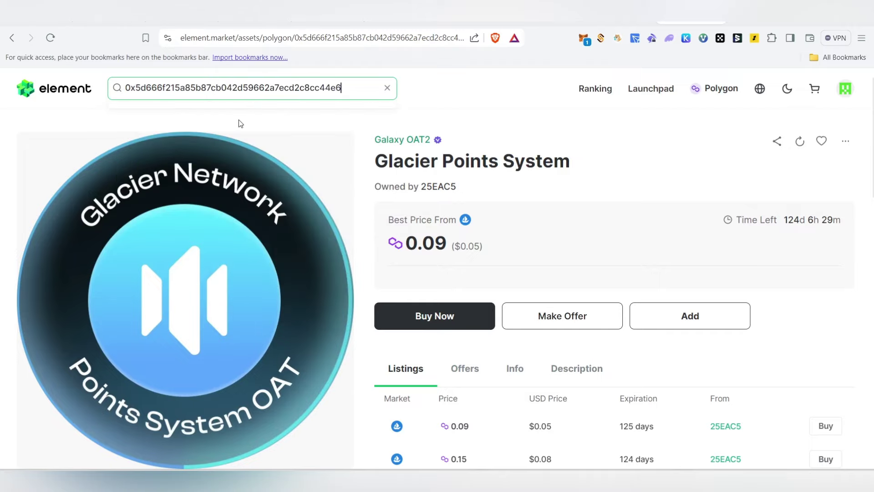
left_click(165, 145)
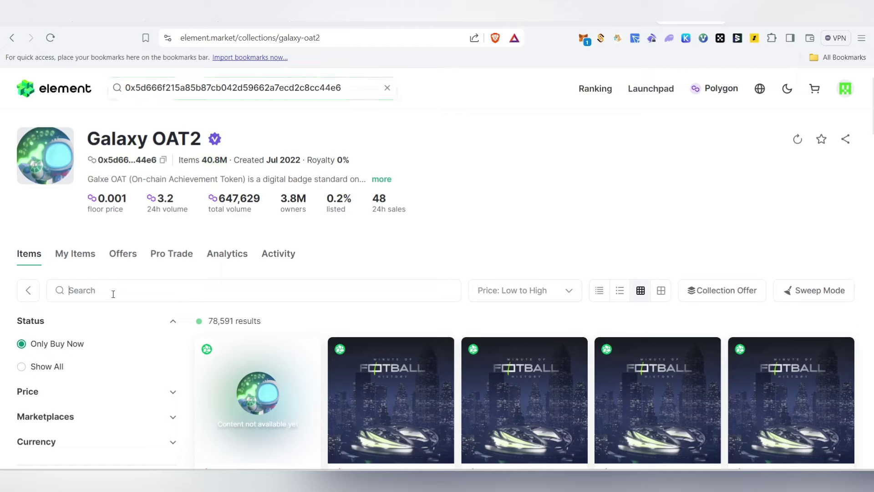
Search the Galaxy OAT2 collection's items for "glacier" and browse the listings.
type("glacier")
key("Return")
scroll(372, 230, "down", 1)
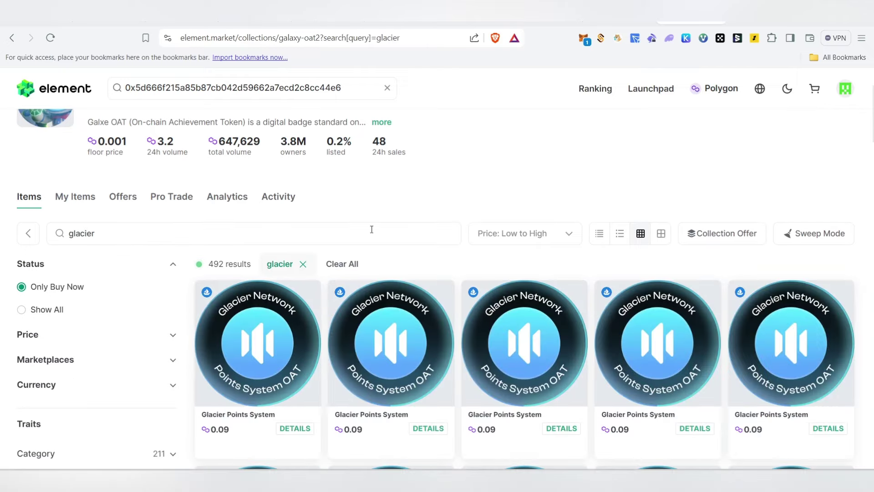
scroll(371, 229, "down", 3)
scroll(264, 261, "up", 2)
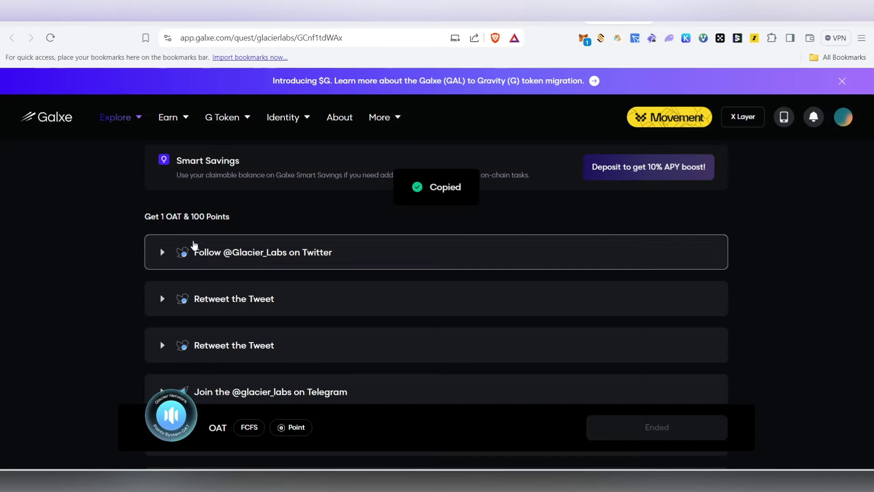
Return to the Galxe quest and read through its list of Twitter and Telegram tasks.
scroll(327, 223, "down", 3)
scroll(372, 261, "up", 4)
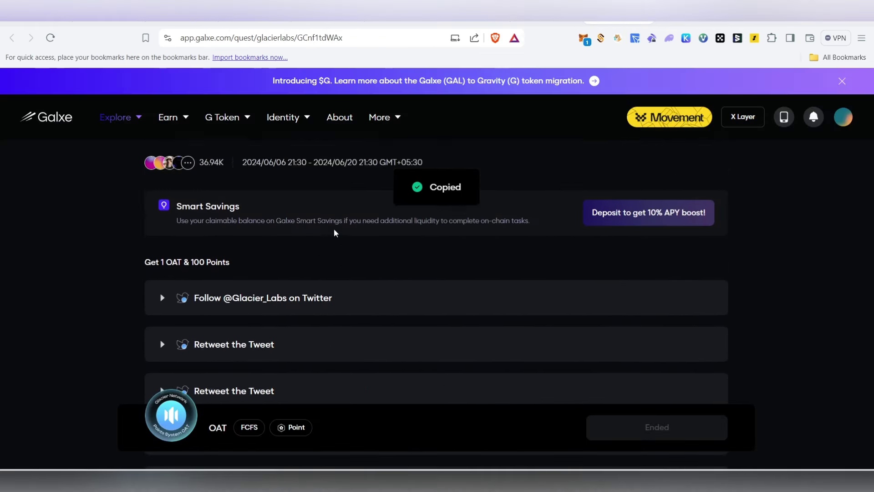
scroll(335, 233, "up", 3)
scroll(430, 237, "down", 4)
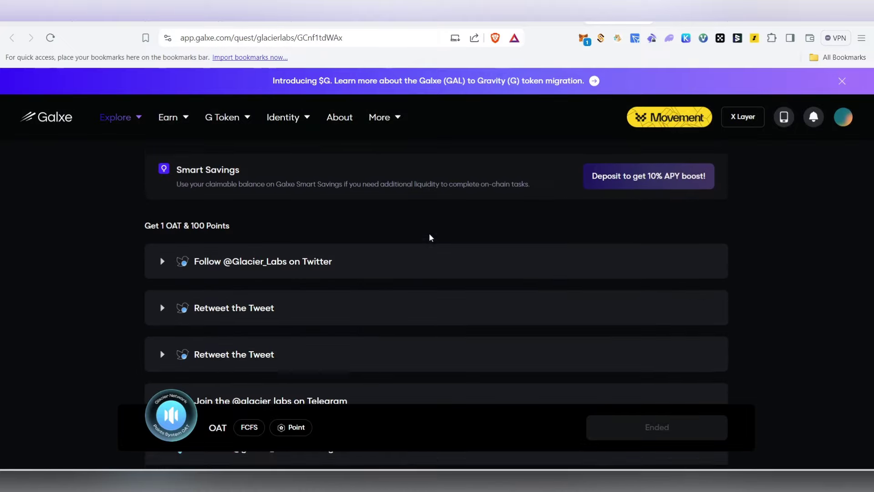
scroll(431, 238, "up", 3)
scroll(377, 289, "down", 4)
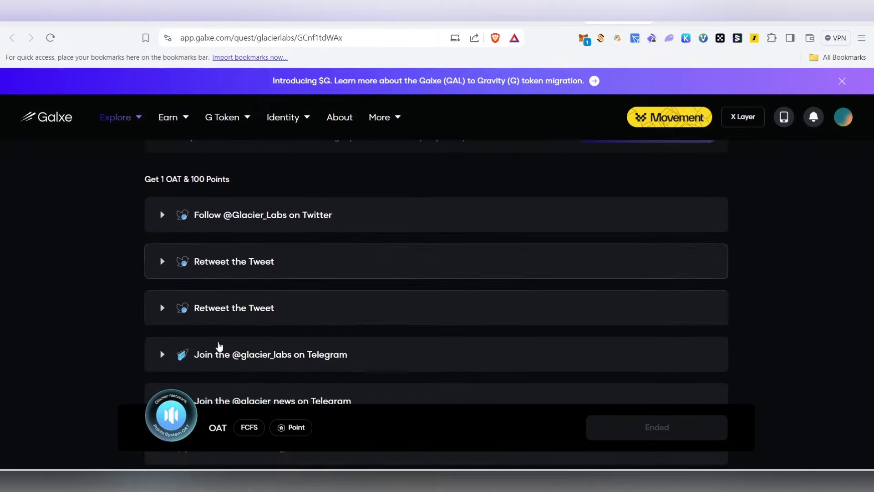
Open the details of the first Glacier Points System listing on Element and check its best price.
mouse_move(297, 343)
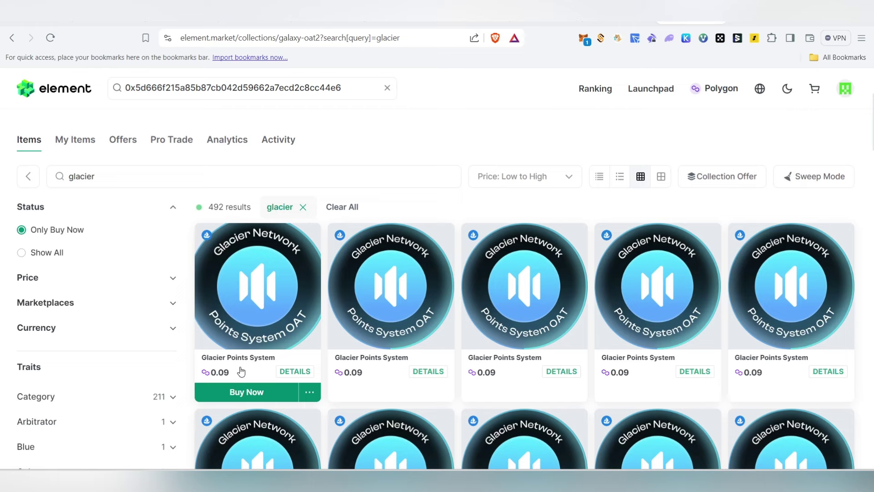
left_click(294, 371)
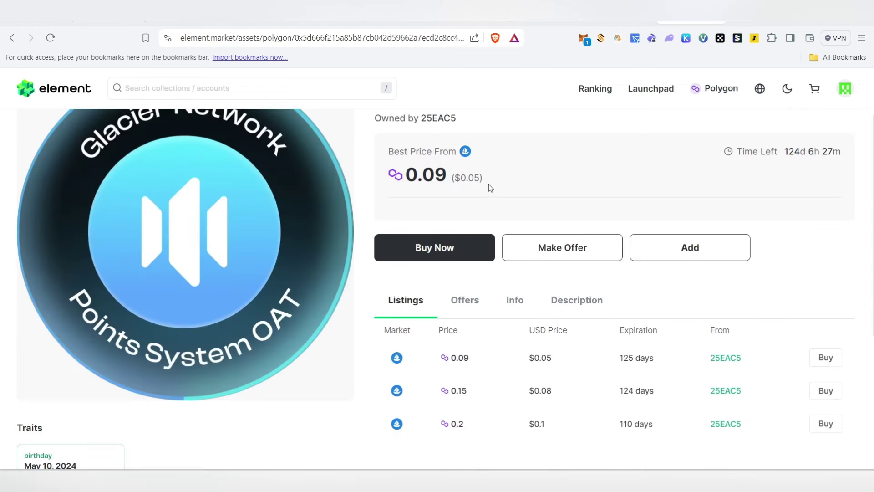
left_click_drag(489, 184, 387, 164)
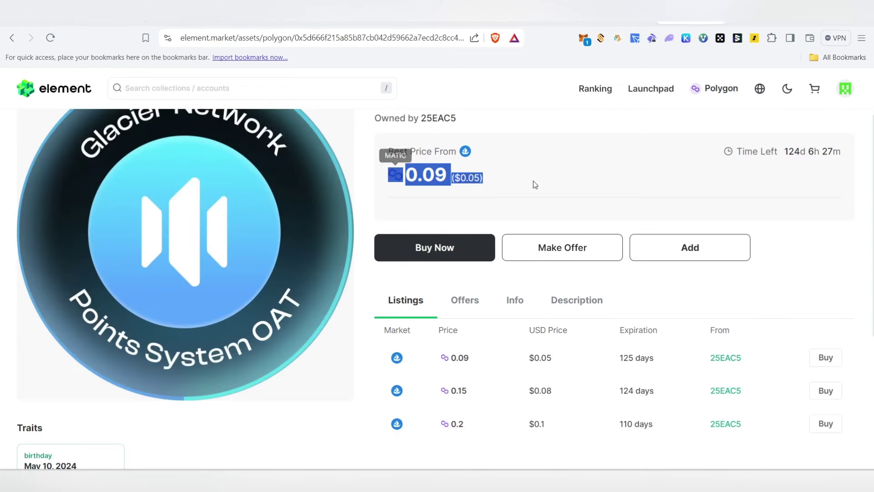
left_click(556, 168)
scroll(436, 278, "up", 2)
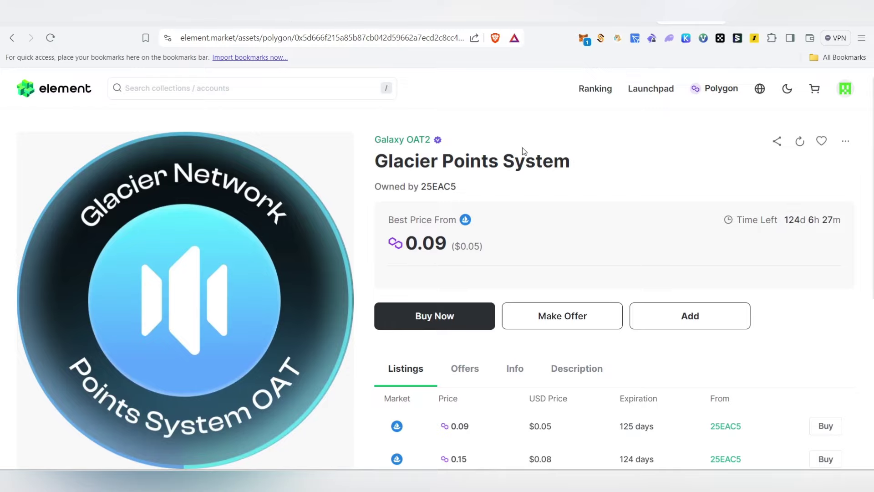
Return to the Glacier points page and open the wallet selection for connecting a wallet.
left_click(548, 14)
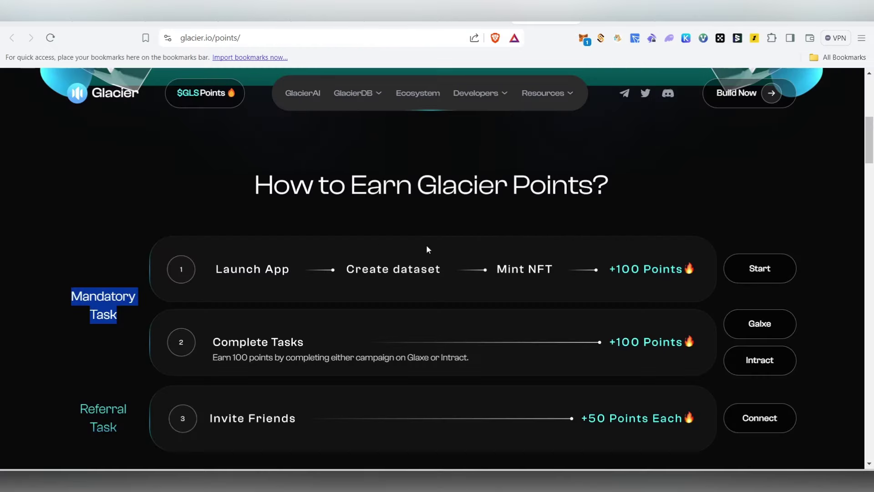
left_click(168, 243)
scroll(457, 220, "down", 5)
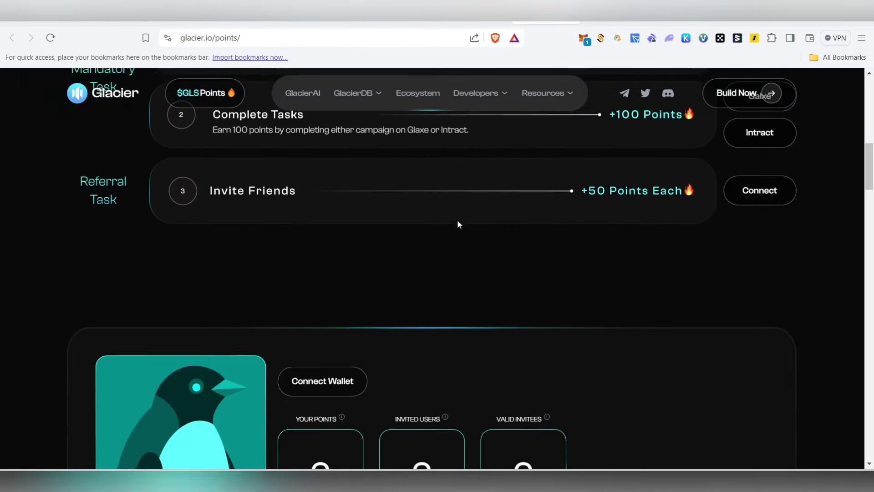
scroll(457, 223, "down", 3)
scroll(457, 224, "up", 4)
scroll(435, 279, "down", 2)
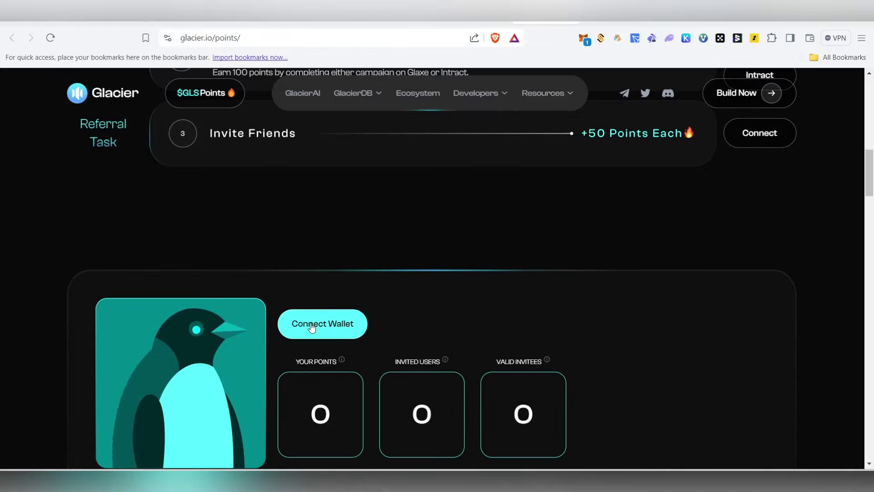
left_click(346, 324)
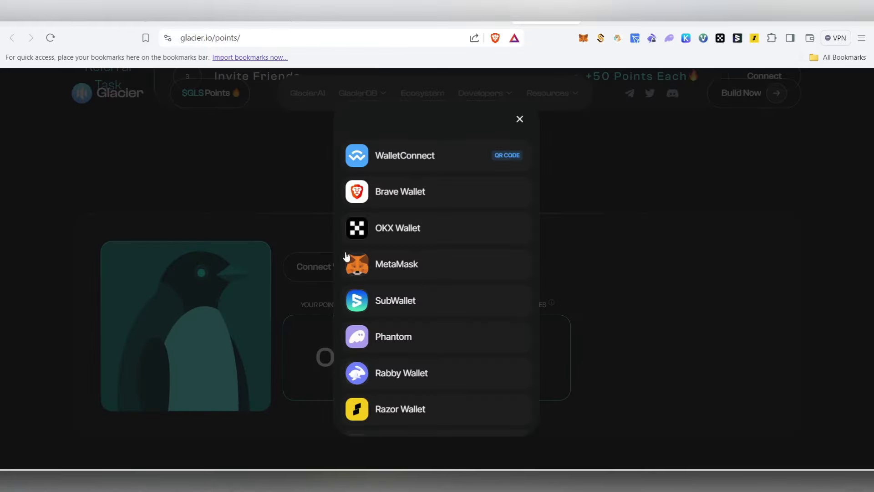
Connect the OKX Wallet to the Glacier points page and review the mandatory tasks for earning points.
left_click(429, 233)
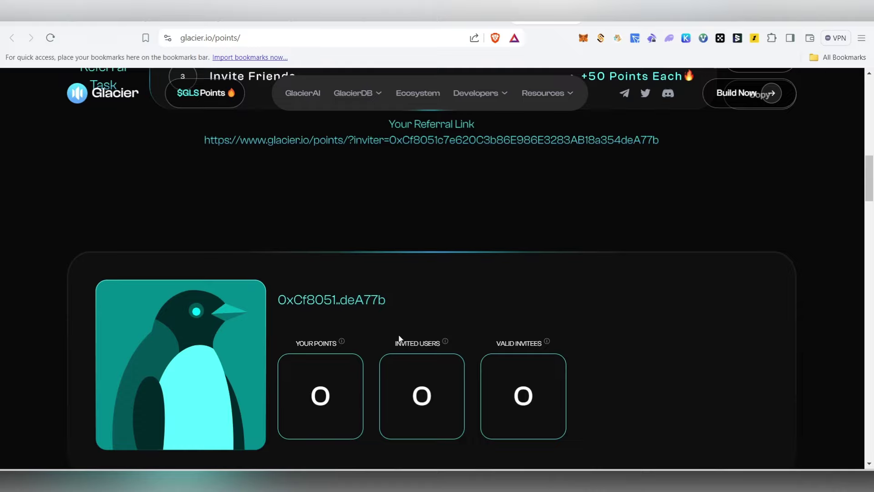
scroll(400, 338, "up", 7)
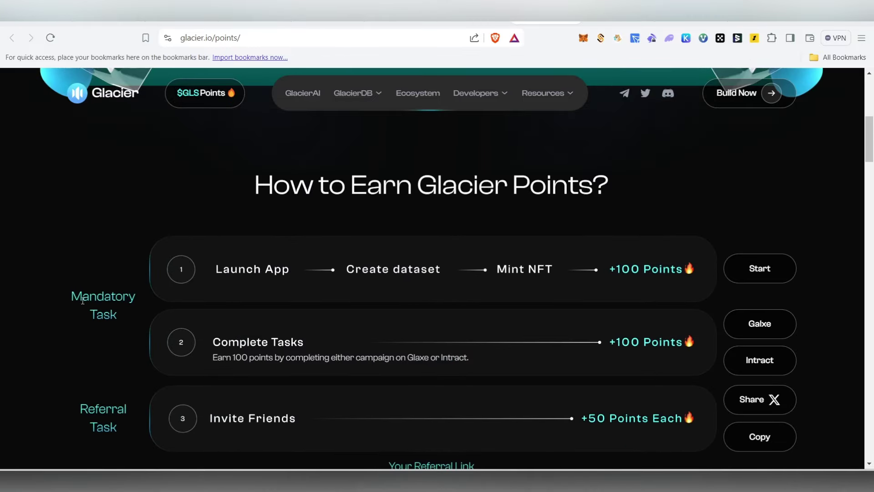
left_click_drag(44, 297, 114, 294)
left_click(149, 323)
Start the first mandatory task in Glacier Playground and connect the OKX Wallet there, approving the account connection.
left_click(780, 262)
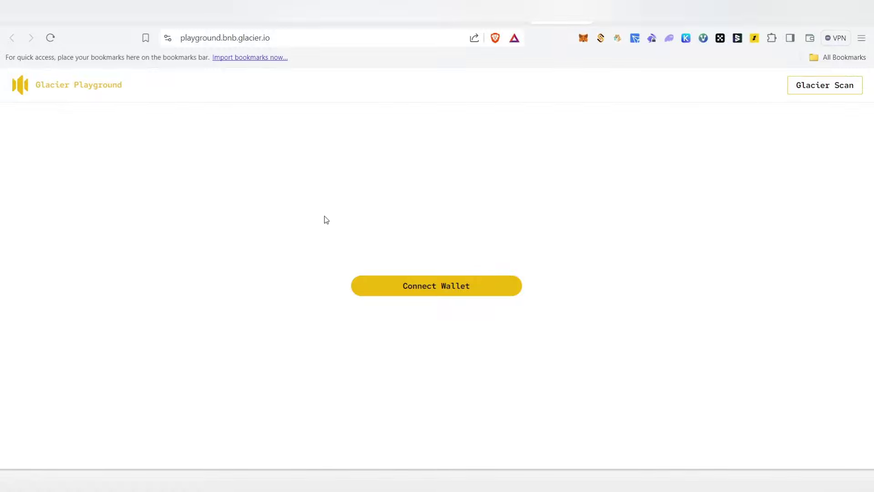
left_click(447, 293)
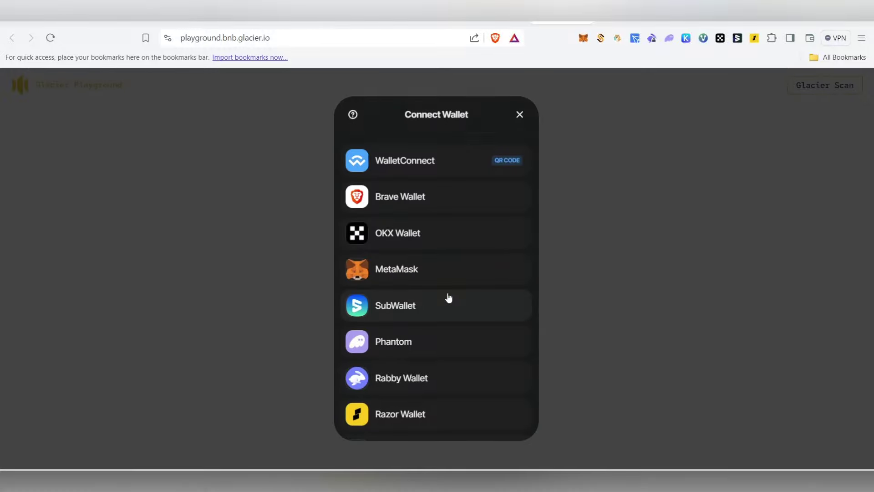
left_click(447, 234)
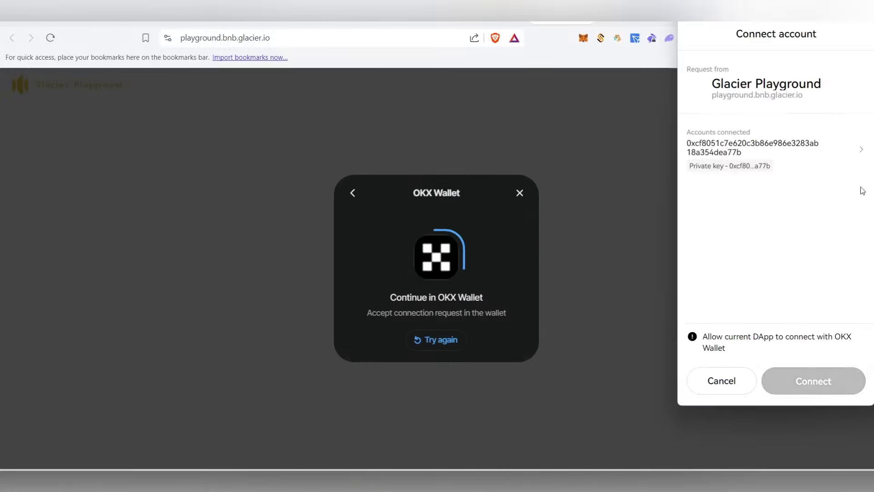
left_click(806, 382)
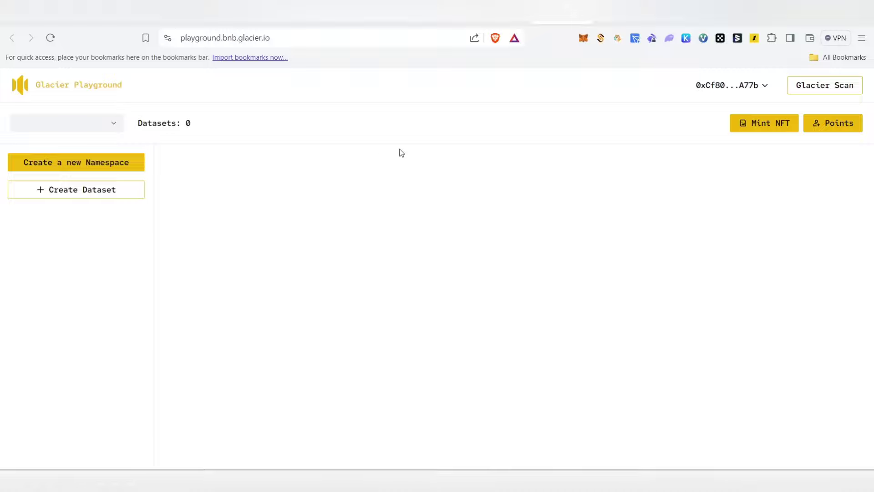
Create a namespace named chennaimarketer and approve the wallet's signature request.
left_click(95, 171)
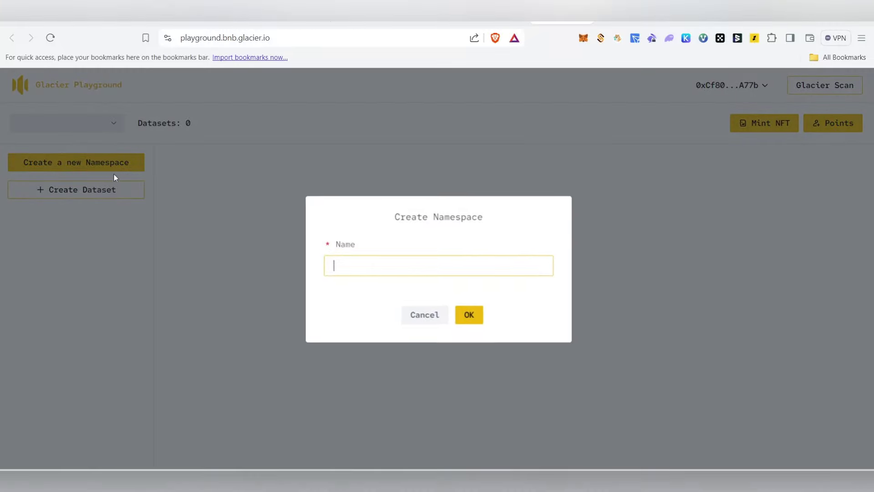
type("chennaimarketer")
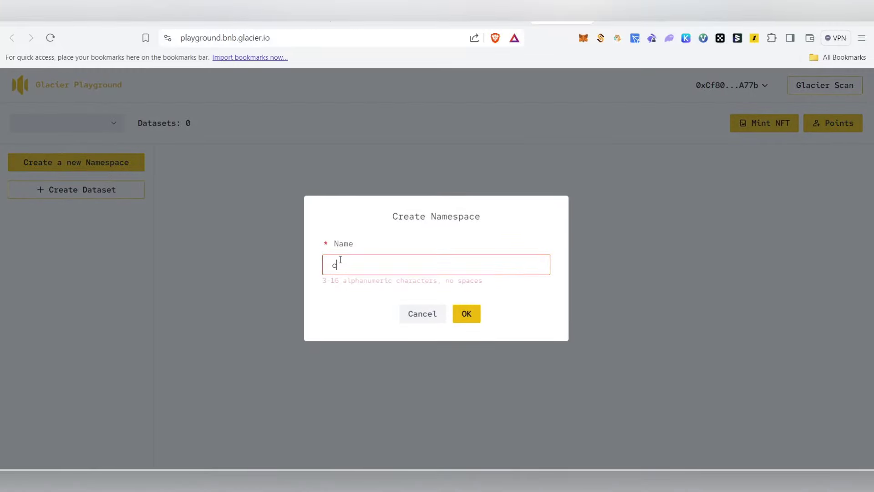
left_click(468, 310)
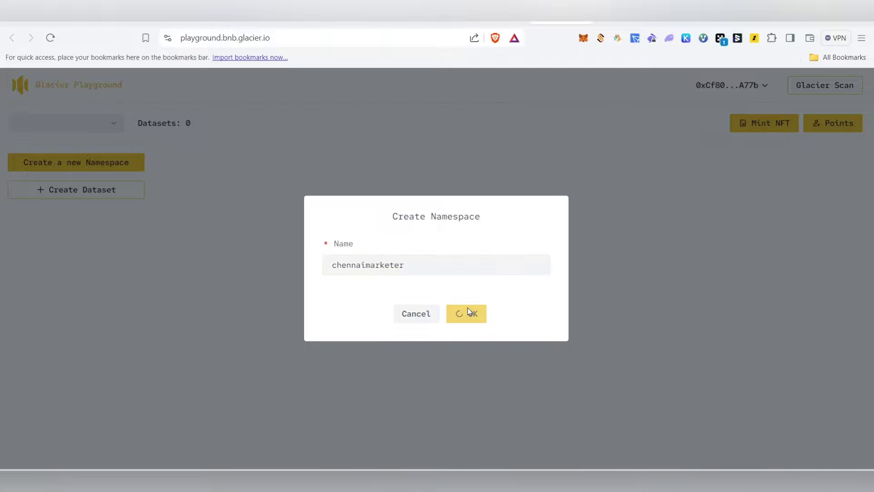
left_click(847, 390)
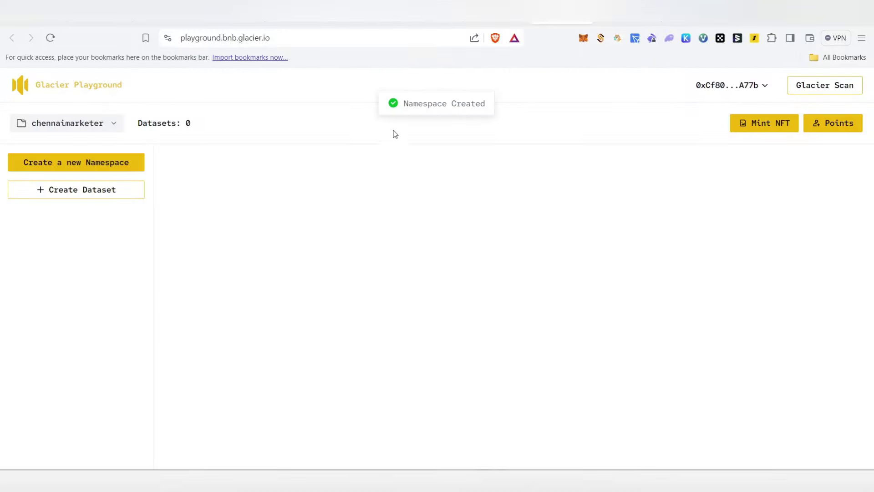
Create a dataset named chennaimarketer in the chennaimarketer namespace and approve the wallet's signature request.
left_click(89, 197)
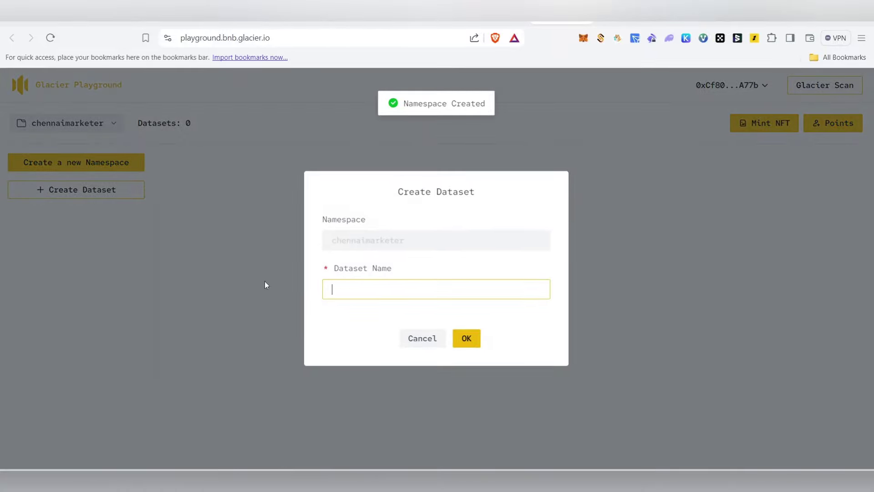
left_click(346, 288)
left_click(433, 319)
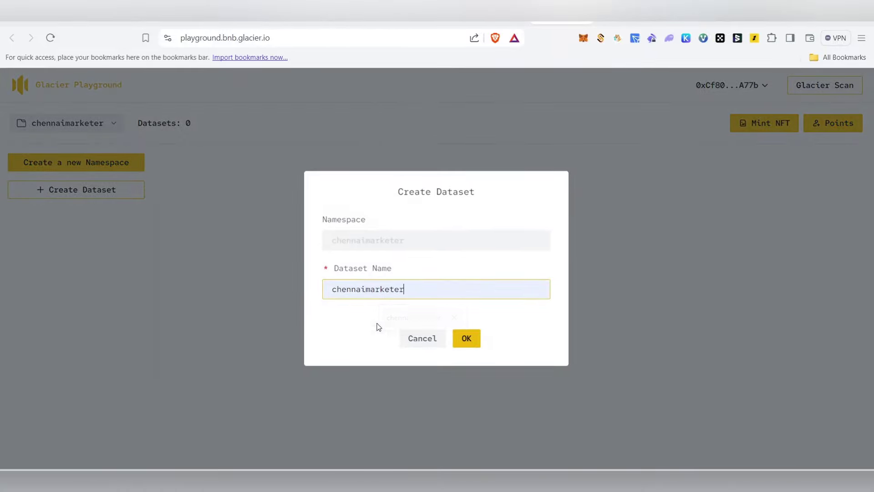
left_click(467, 337)
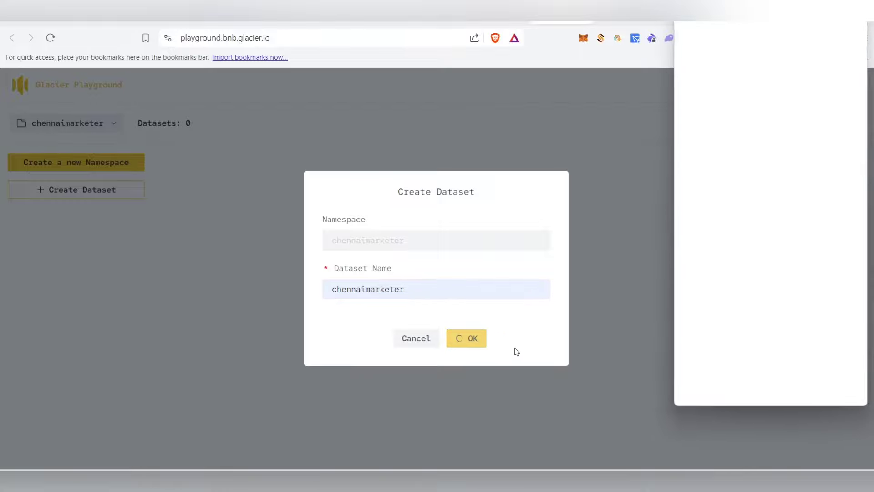
left_click(818, 381)
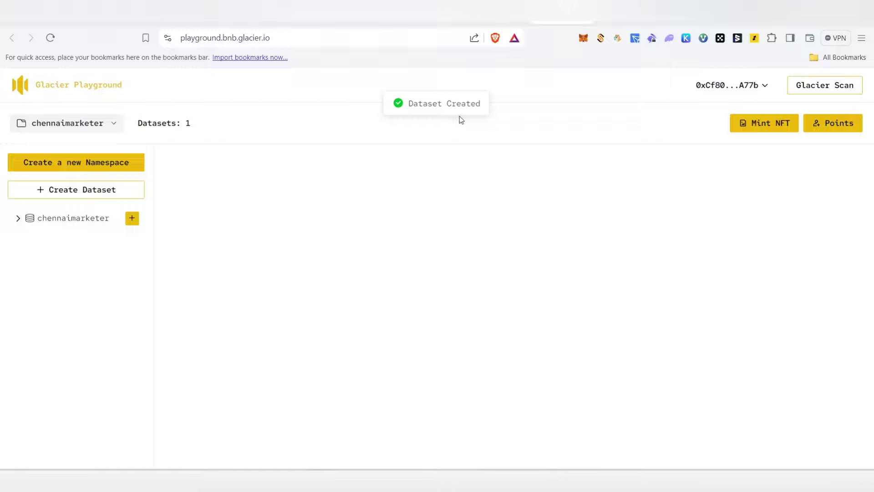
Create a collection named chennaimarketer in the dataset with a string field named user, and approve the signature request.
left_click(62, 219)
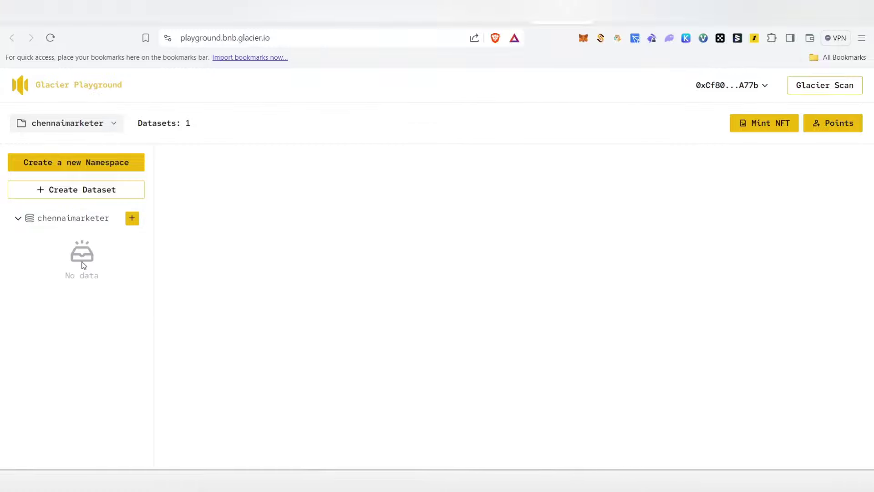
left_click(132, 219)
left_click(322, 256)
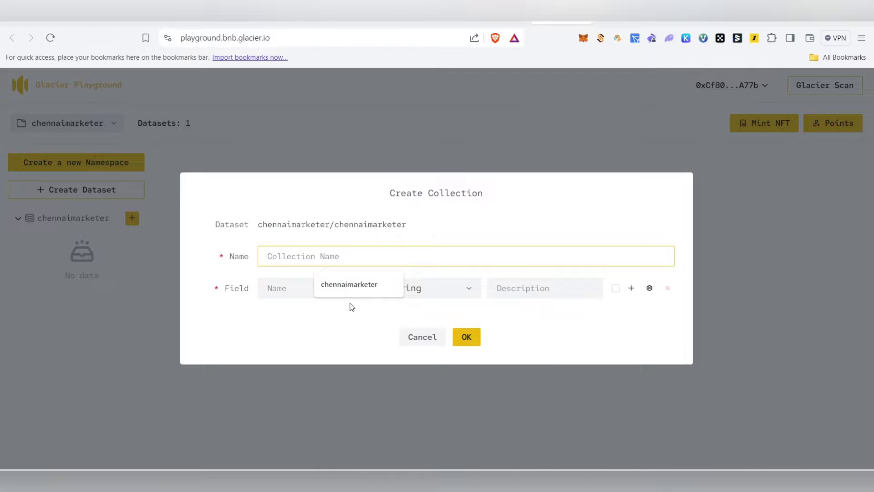
left_click(346, 287)
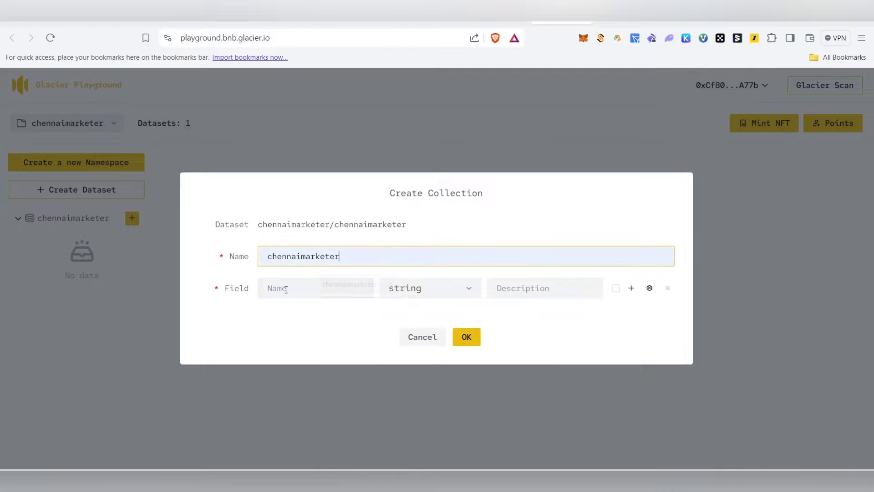
left_click(316, 288)
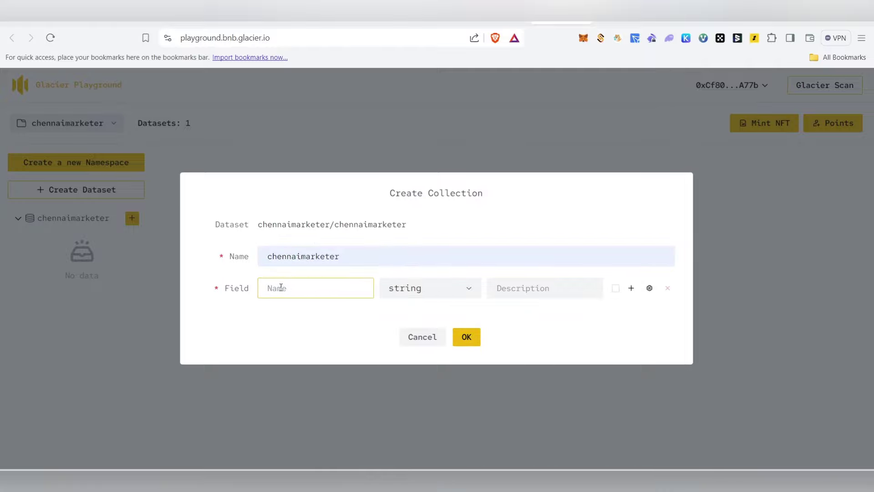
type("user")
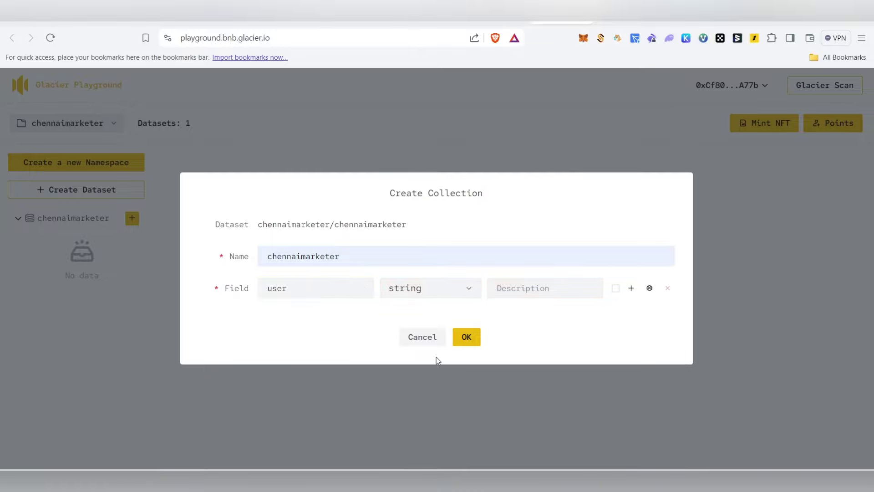
left_click(473, 337)
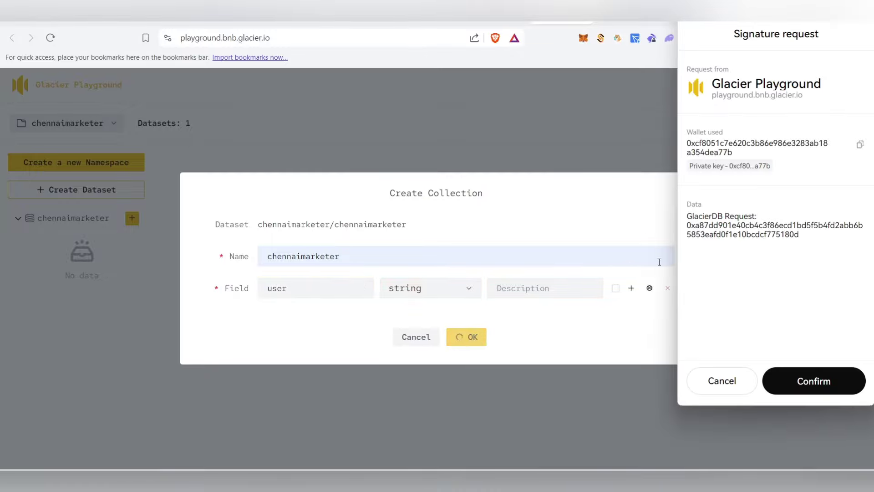
left_click(837, 382)
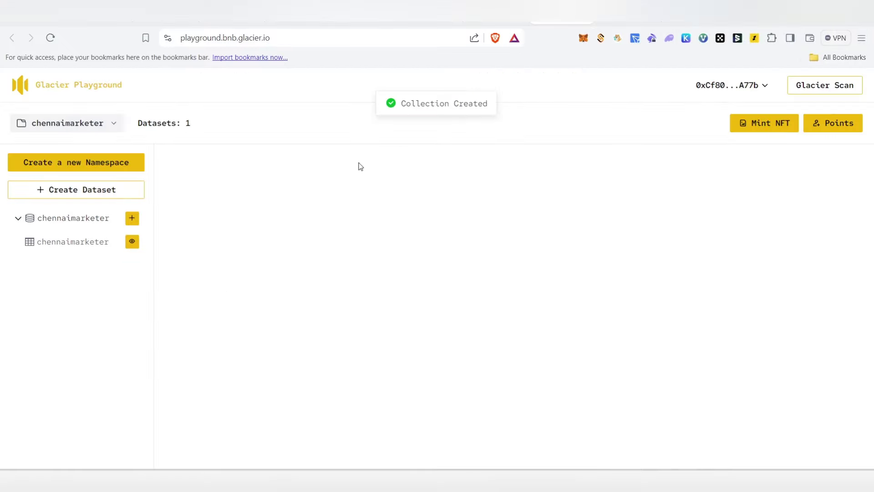
Insert a document with the user value 15 into the chennaimarketer collection and apply the default filter.
left_click(72, 247)
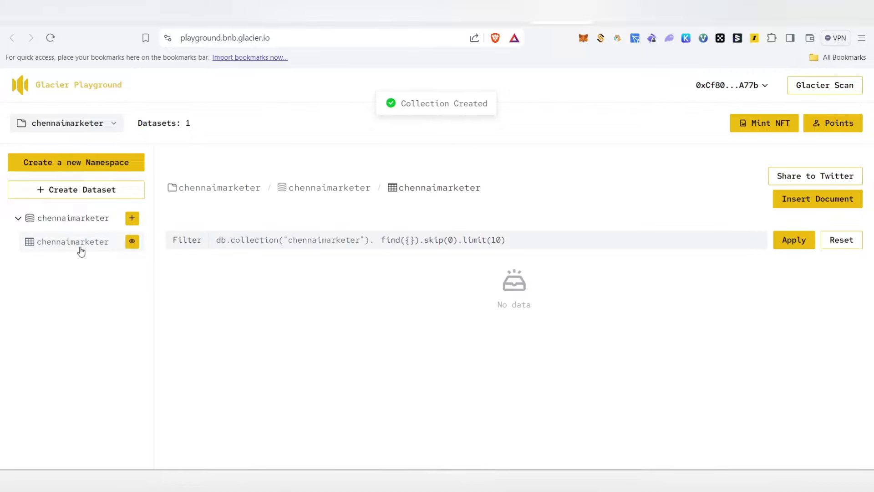
left_click(815, 212)
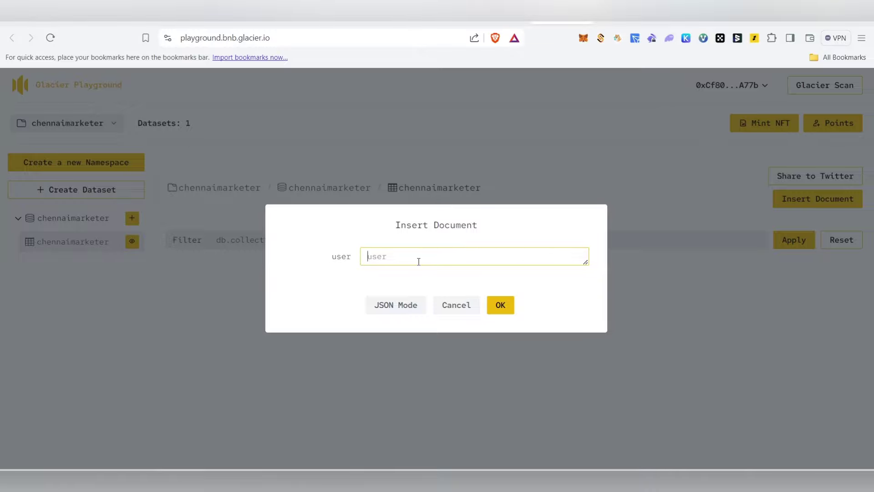
type("165")
left_click(500, 305)
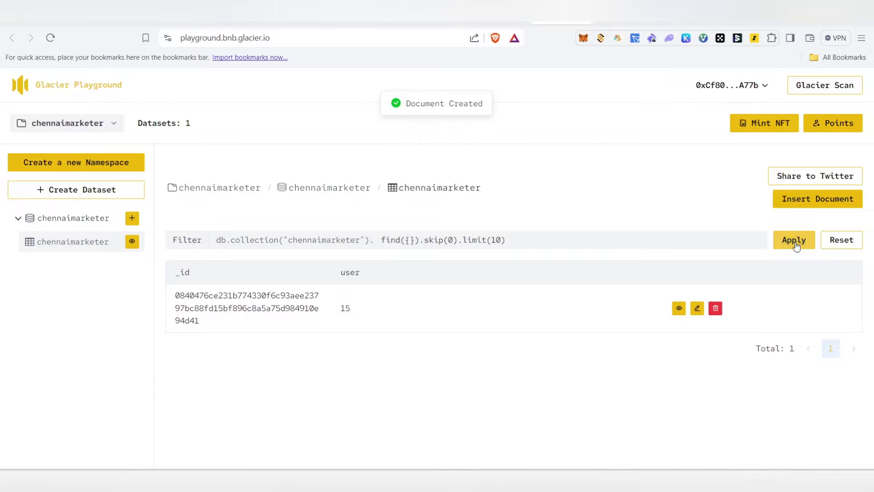
left_click(793, 246)
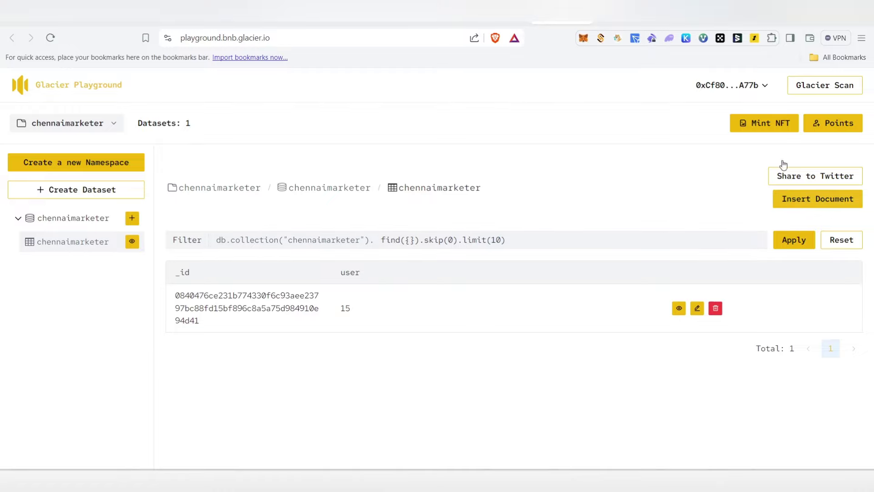
Open NFT minting on the xlayer-mainnet network and select the chennaimarketer / chennaimarketer / chennaimarketer collection for the NFT.
left_click(768, 128)
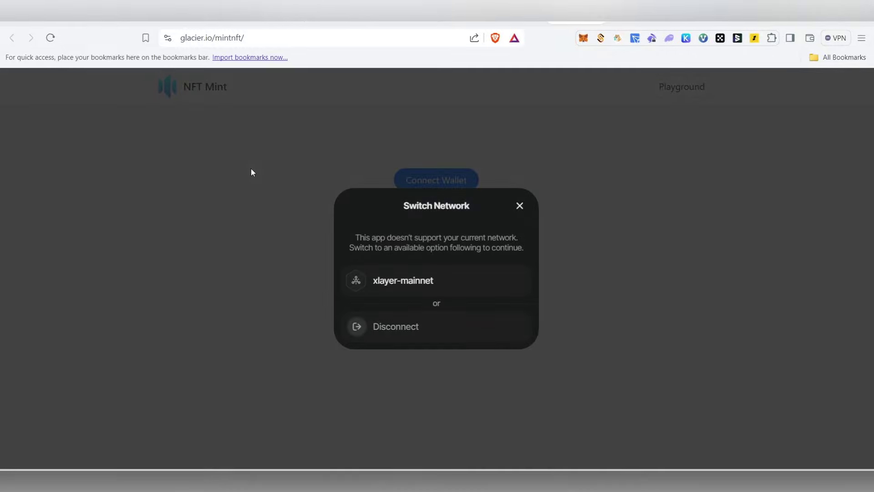
left_click(427, 288)
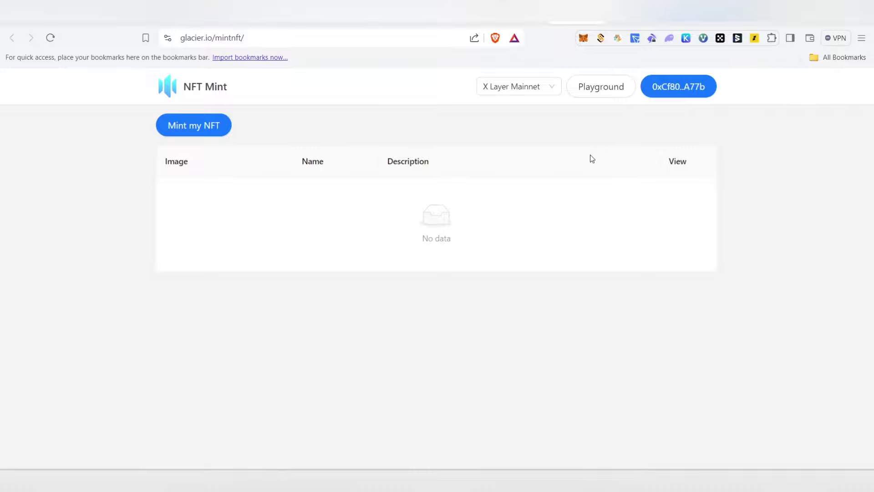
left_click(206, 129)
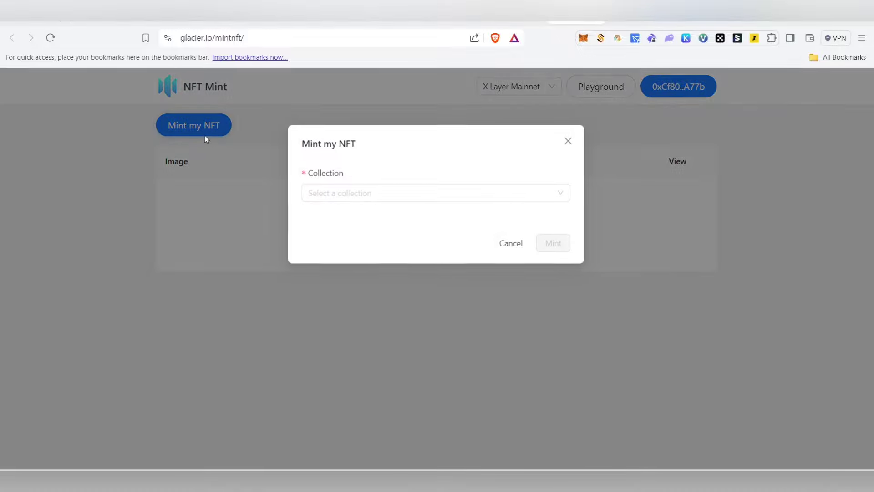
left_click(374, 195)
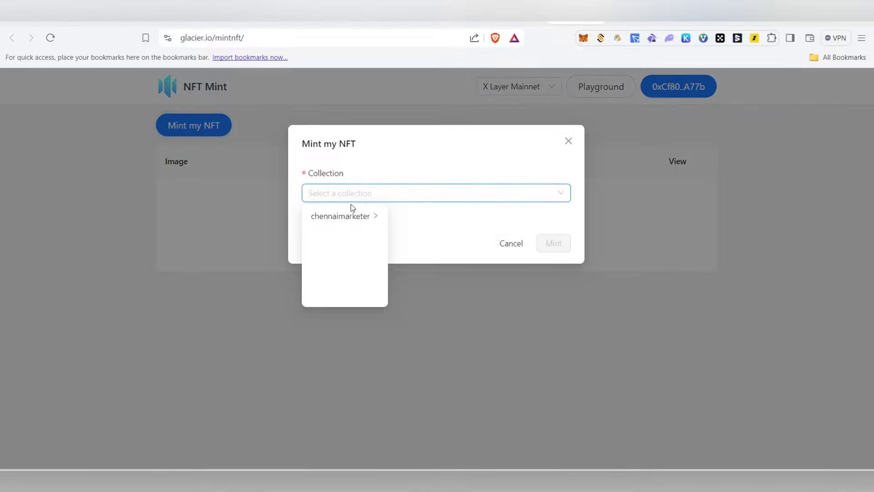
left_click(350, 218)
left_click(405, 218)
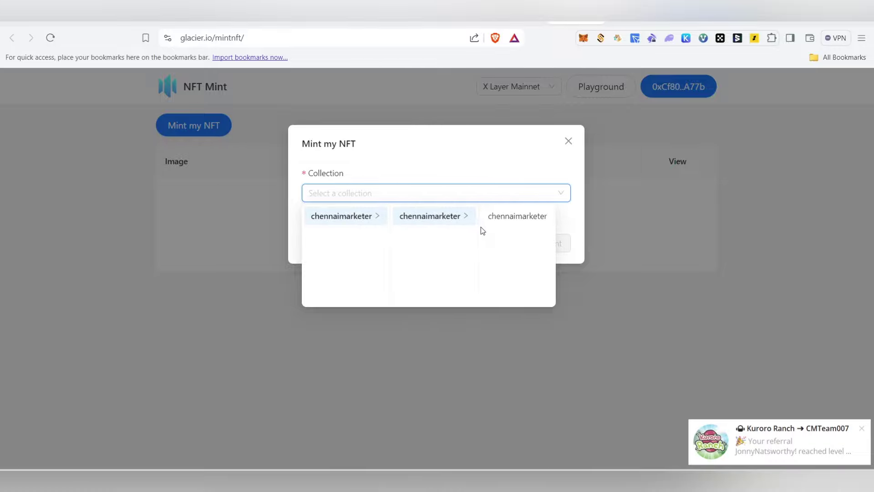
left_click(511, 217)
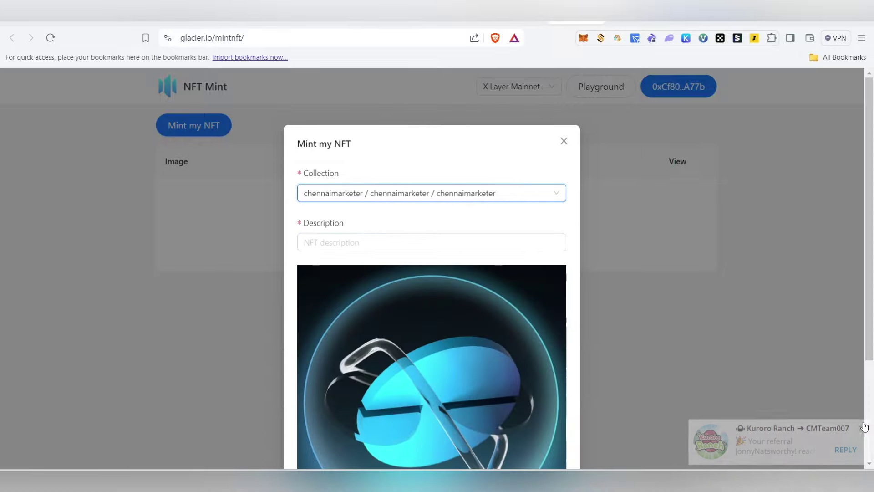
Dismiss the notification and set the NFT's description to "chennaimarketer team".
left_click(862, 428)
left_click(376, 242)
type("fox")
type("chennaimarketer team")
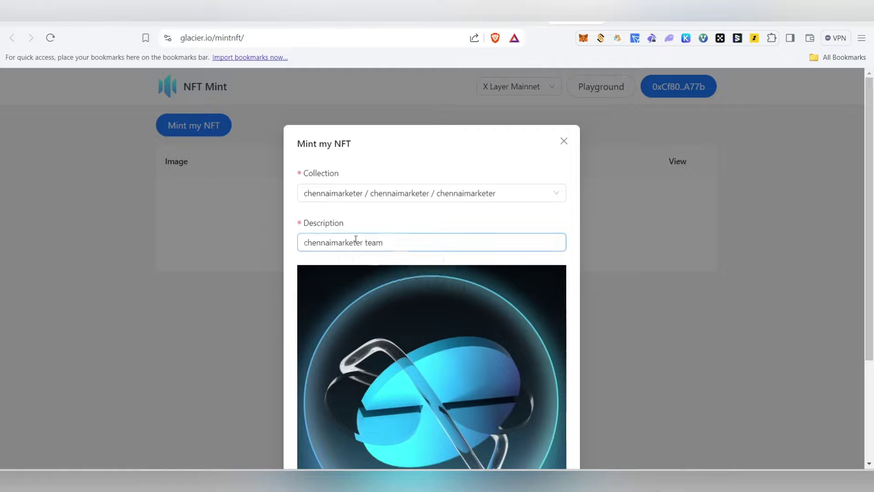
left_click_drag(392, 240, 289, 244)
left_click(361, 227)
scroll(381, 248, "down", 3)
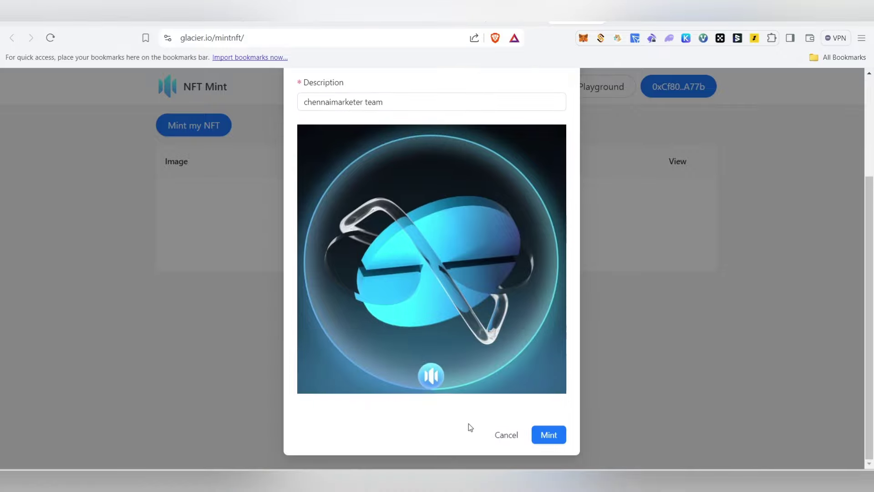
Mint the NFT, approving the wallet's signature request and the X Layer contract interaction.
left_click(557, 438)
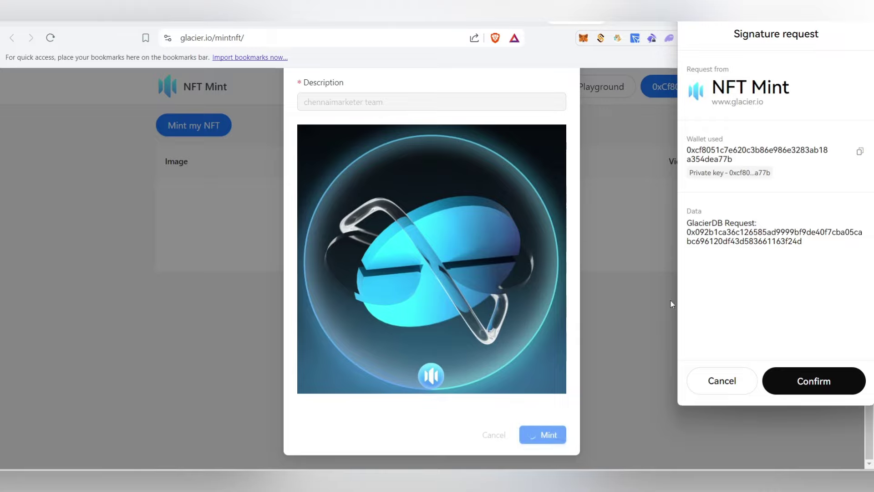
left_click(833, 387)
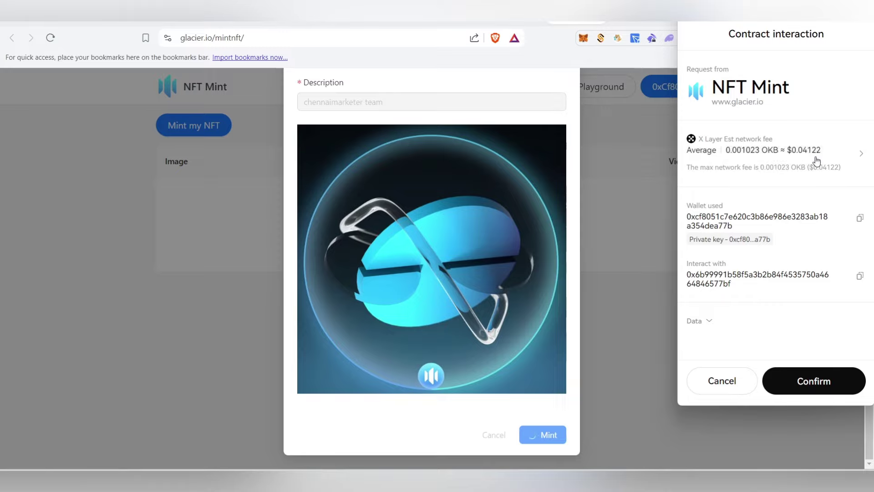
left_click(848, 381)
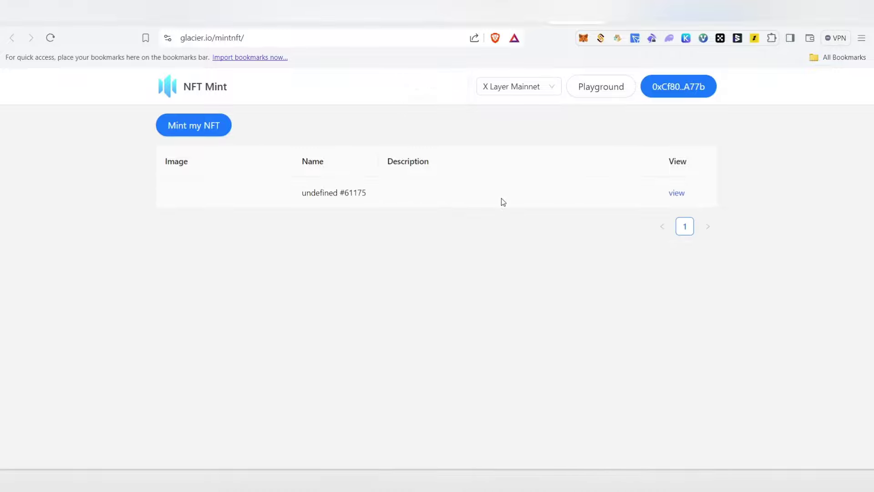
View the minted NFT's entry and look through the crypto balances in the OKX wallet.
left_click(677, 194)
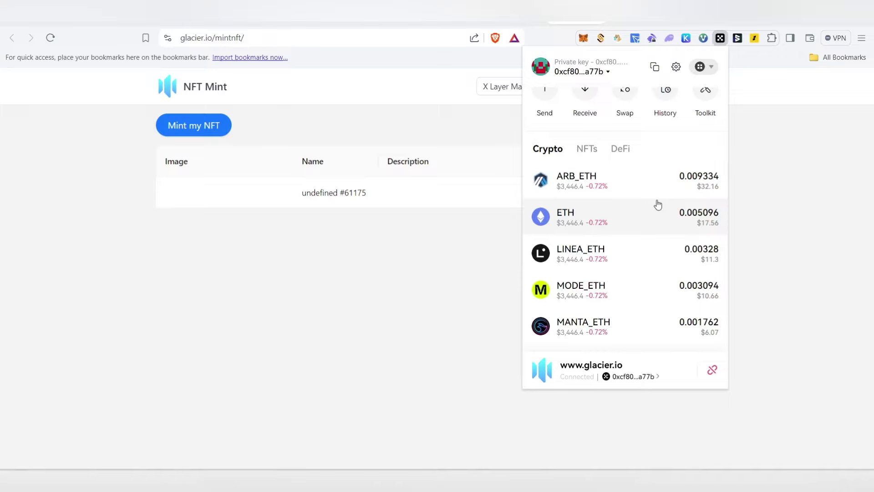
scroll(652, 196, "up", 1)
scroll(639, 197, "down", 1)
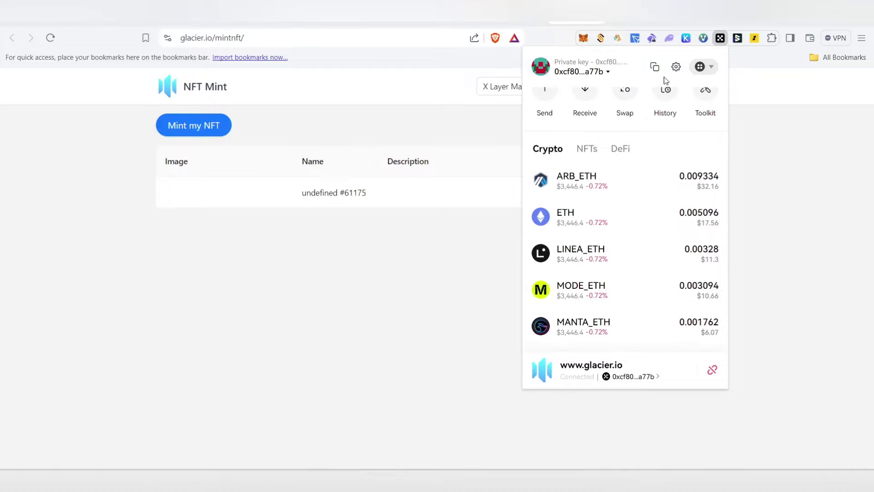